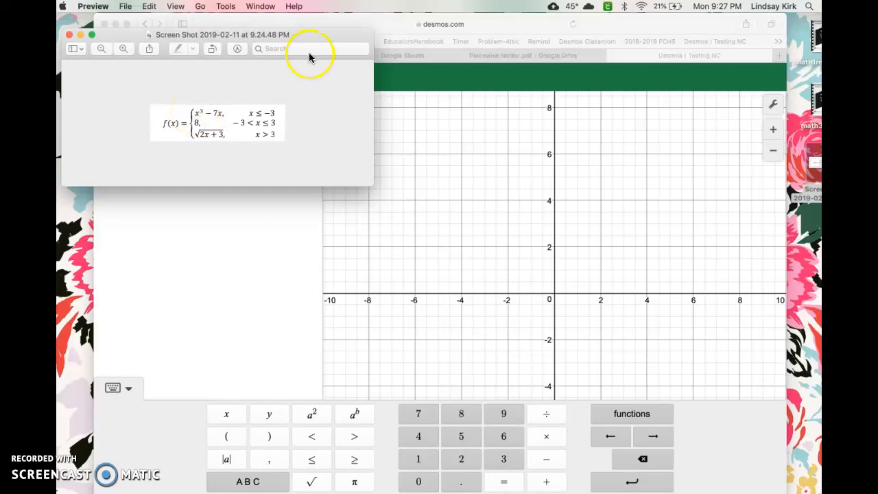
- Move the reference image clear of the expression list and enter the first piece as f(x)=x^3-7x with an opening brace
{"action": "left_click_drag", "start_coordinate": [322, 35], "coordinate": [634, 252]}
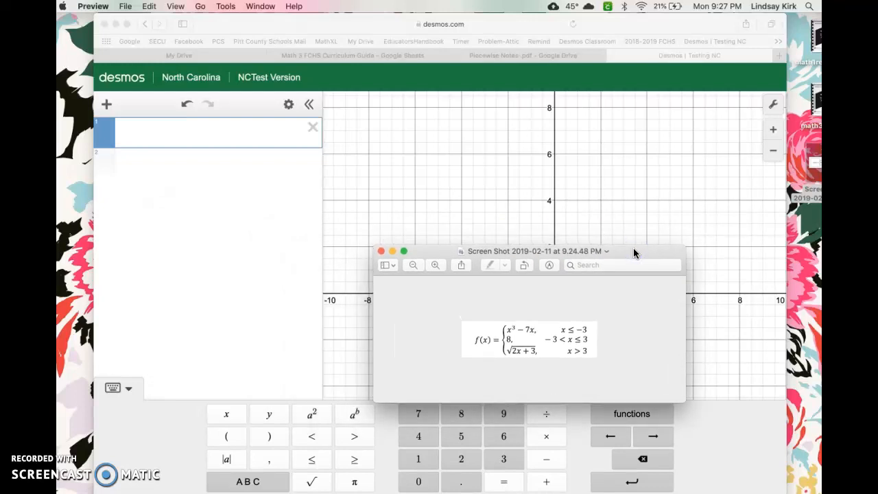
{"action": "left_click", "coordinate": [201, 130]}
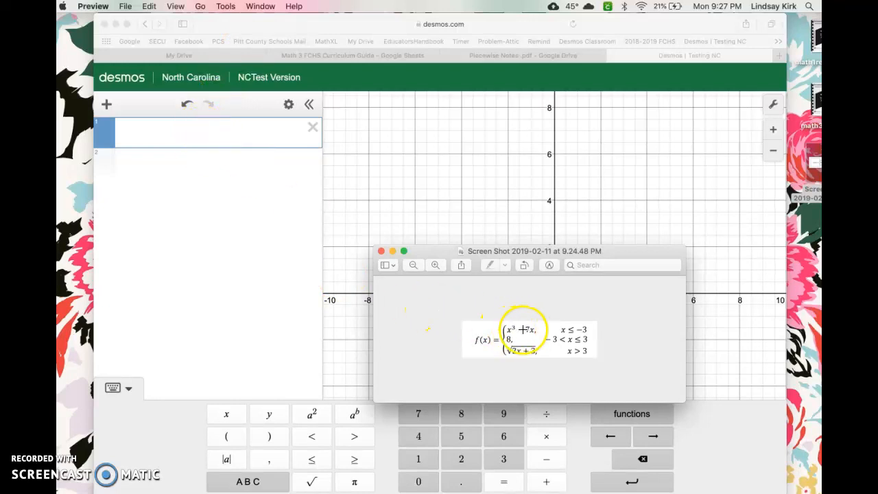
{"action": "left_click", "coordinate": [213, 129]}
{"action": "type", "text": "f(x)=x"}
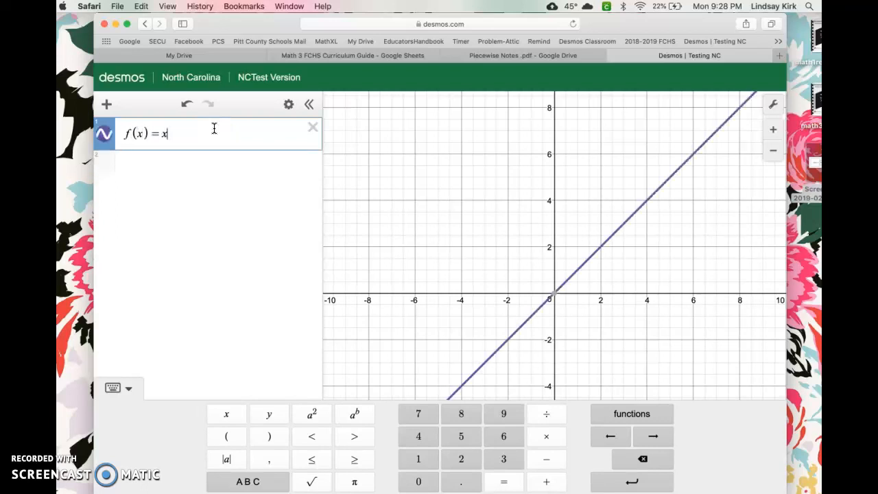
{"action": "type", "text": "^3-7x{"}
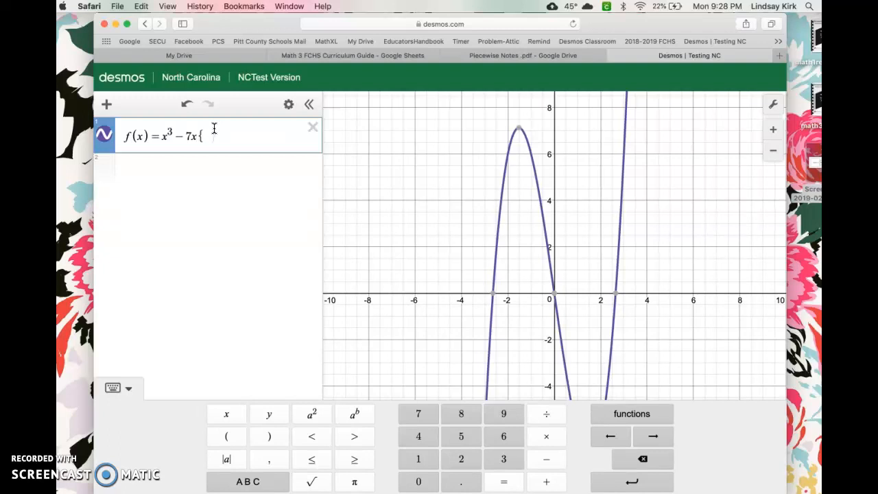
- Check the reference image for the first piece's domain and restrict the cubic to x ≤ -3
{"action": "left_click", "coordinate": [811, 168]}
{"action": "double_click", "coordinate": [810, 171]}
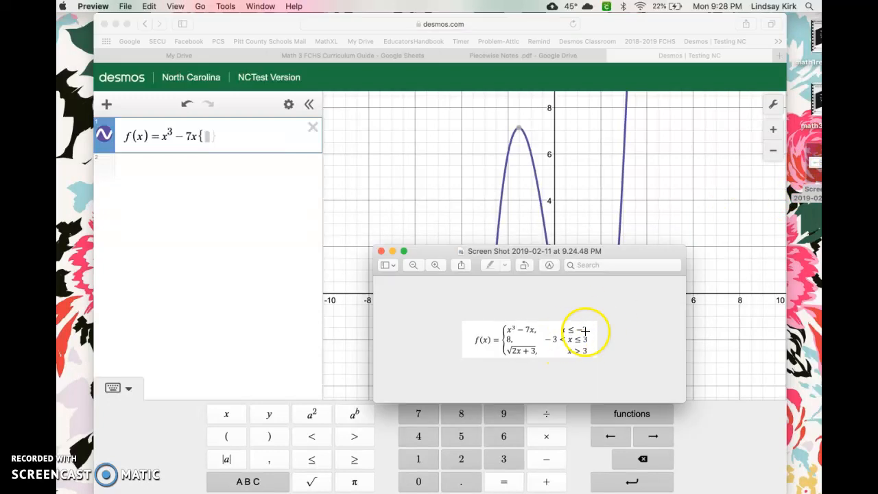
{"action": "left_click", "coordinate": [392, 251]}
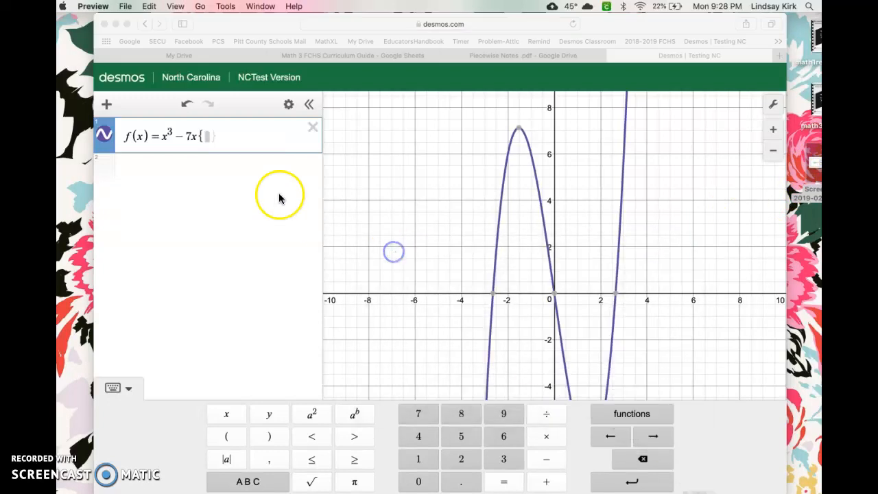
{"action": "left_click", "coordinate": [211, 140]}
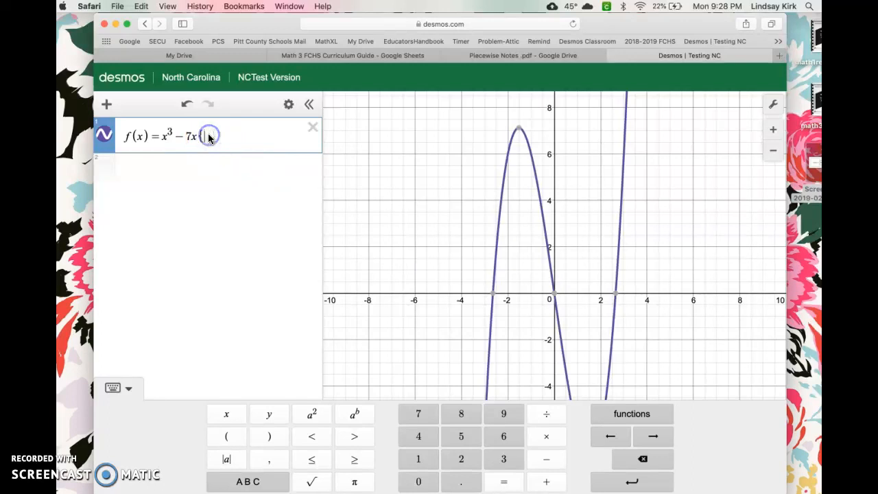
{"action": "left_click", "coordinate": [314, 459]}
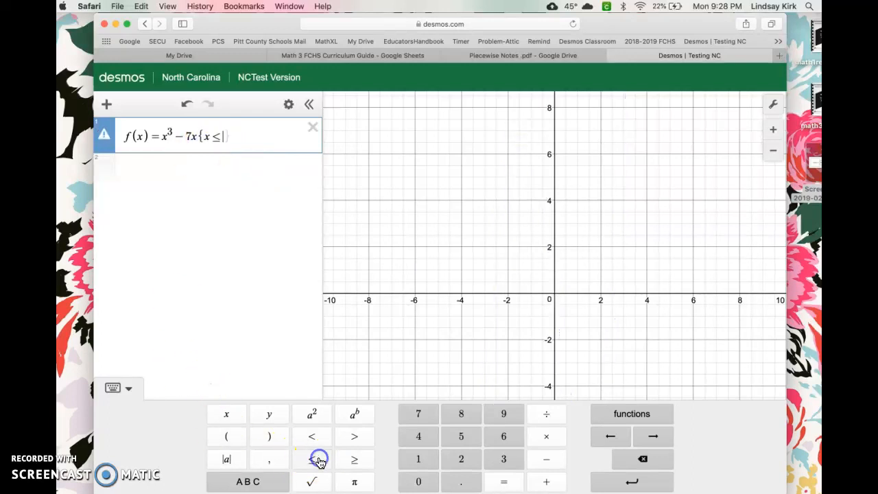
{"action": "type", "text": "-3"}
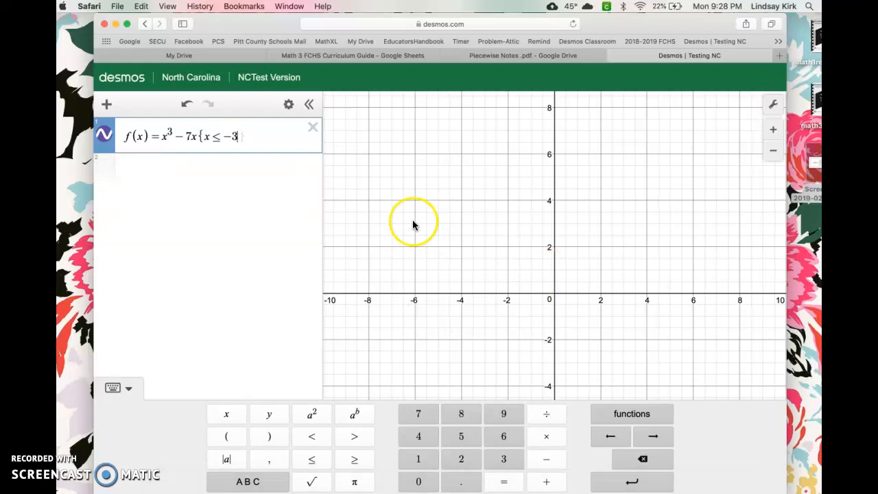
- Bring the cubic piece into view on the graph and trace it up to its endpoint at x = -3
{"action": "left_click_drag", "start_coordinate": [632, 255], "coordinate": [636, 126]}
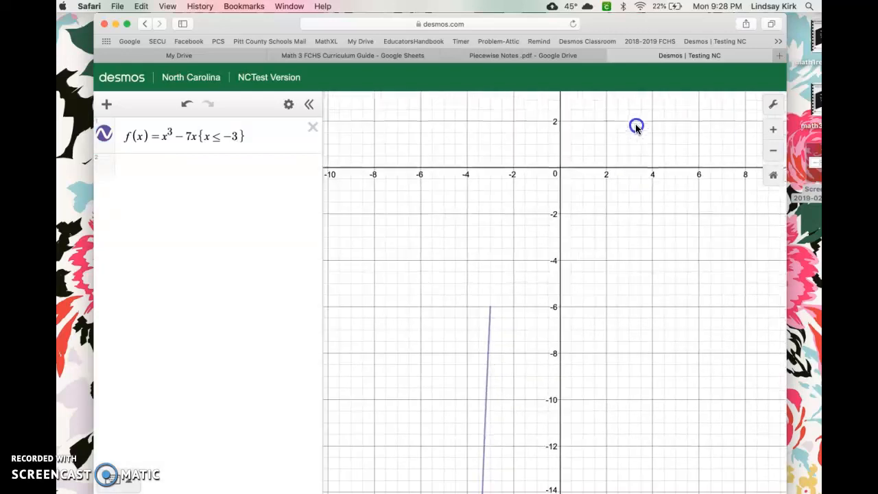
{"action": "left_click", "coordinate": [774, 151]}
{"action": "left_click_drag", "start_coordinate": [664, 277], "coordinate": [681, 245]}
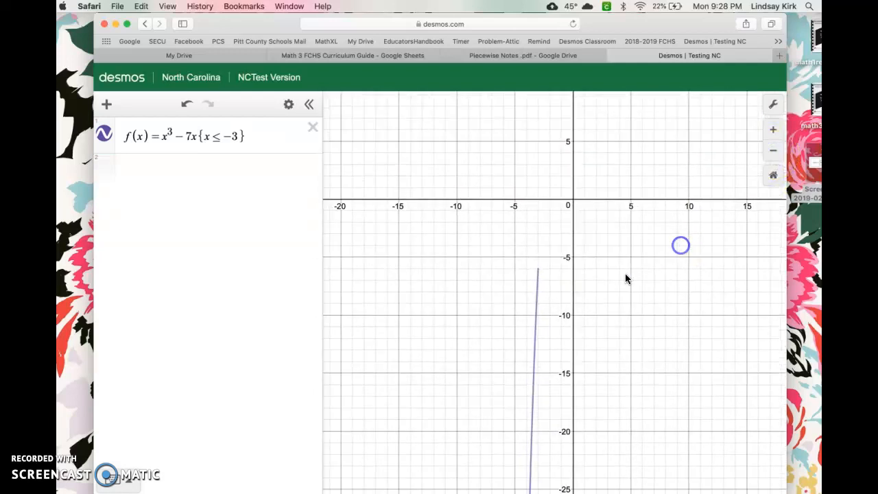
{"action": "mouse_move", "coordinate": [533, 357]}
{"action": "left_mouse_down"}
{"action": "mouse_move", "coordinate": [541, 269]}
{"action": "mouse_move", "coordinate": [535, 377]}
{"action": "mouse_move", "coordinate": [541, 270]}
{"action": "left_mouse_up"}
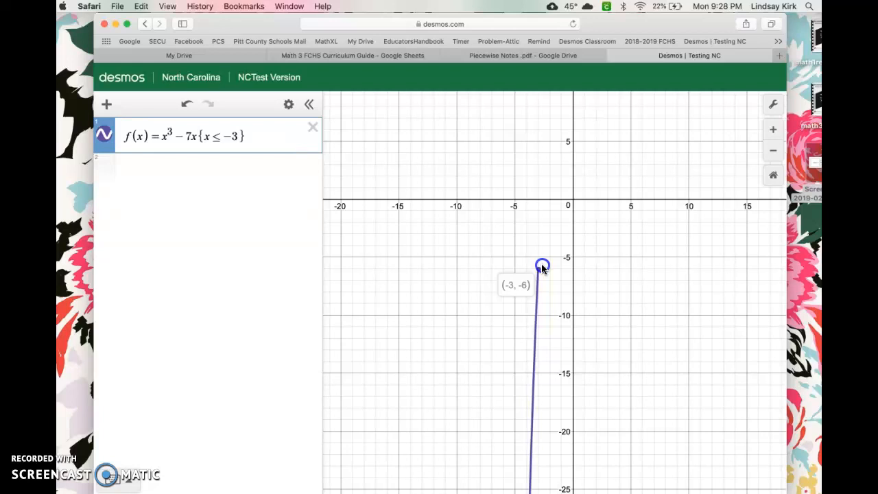
- Consult the reference image and enter the second piece as f(x)=8 in the second expression line
{"action": "left_click", "coordinate": [117, 183]}
{"action": "left_click", "coordinate": [616, 277]}
{"action": "double_click", "coordinate": [816, 165]}
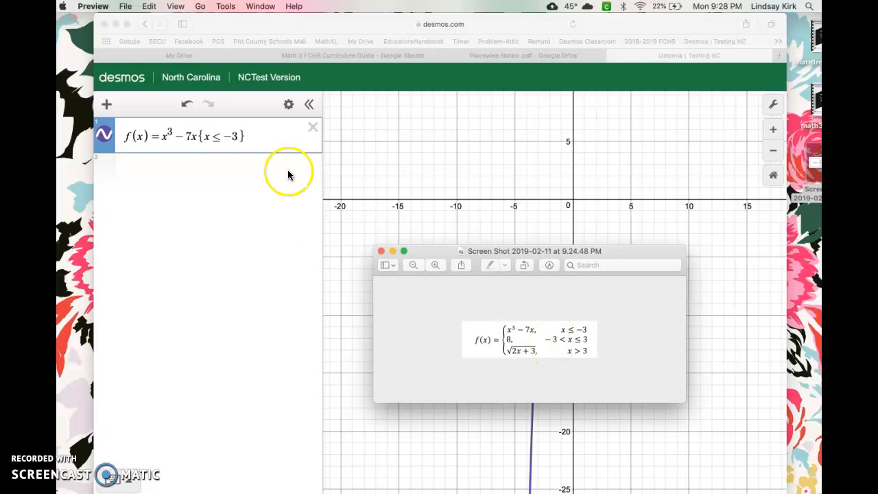
{"action": "left_click", "coordinate": [245, 170]}
{"action": "type", "text": "f(x)=8"}
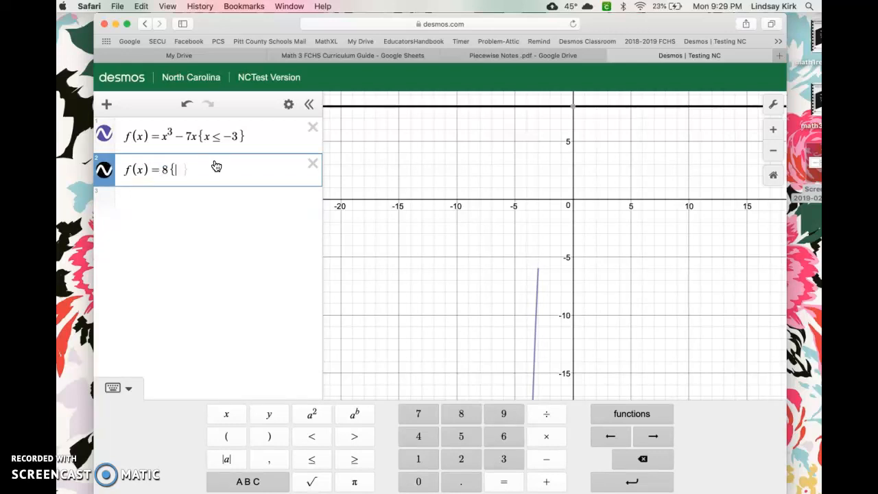
- Restrict the second piece to -3 < x ≤ 3 and trace its horizontal segment to both endpoints
{"action": "type", "text": "{-3"}
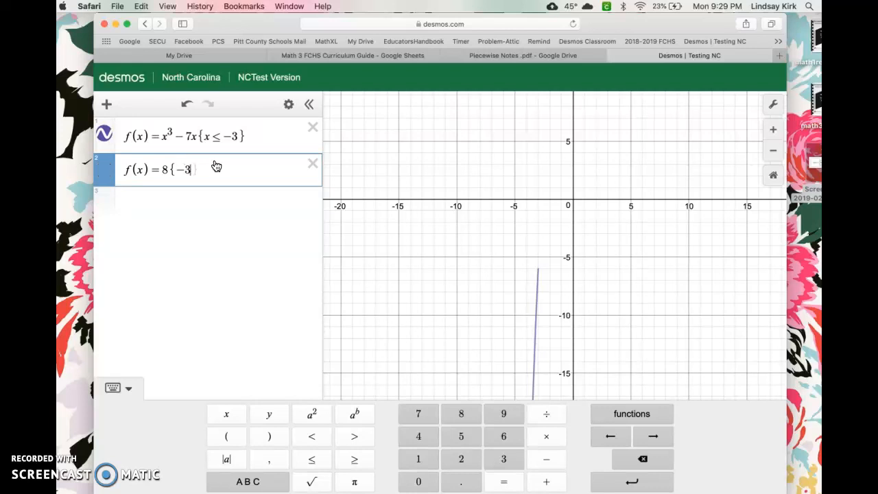
{"action": "left_click", "coordinate": [318, 439]}
{"action": "type", "text": "x"}
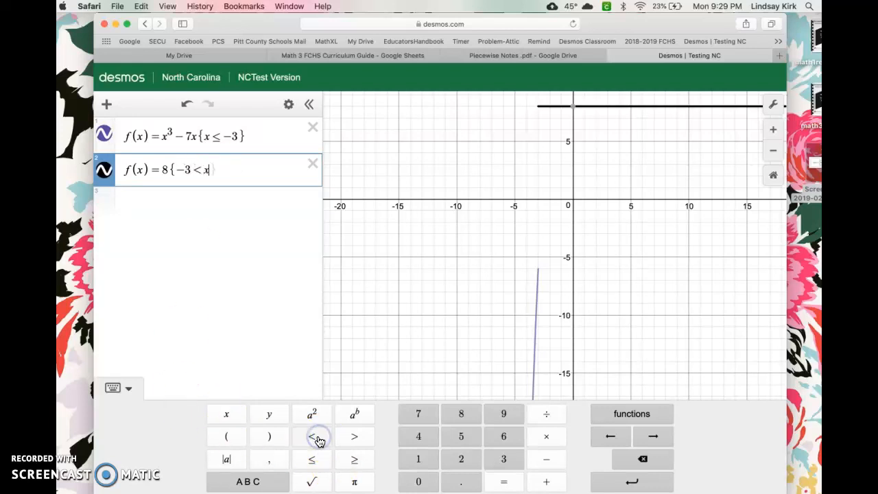
{"action": "left_click", "coordinate": [315, 460]}
{"action": "type", "text": "3"}
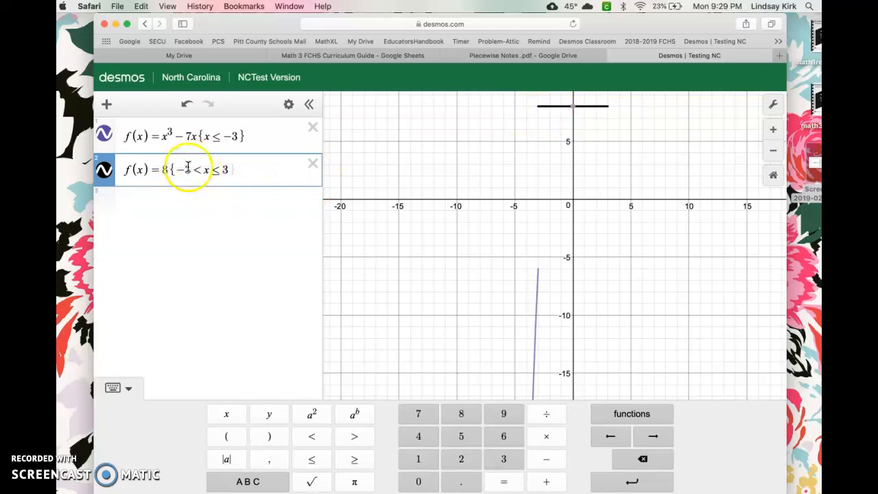
{"action": "left_click_drag", "start_coordinate": [551, 106], "coordinate": [536, 108]}
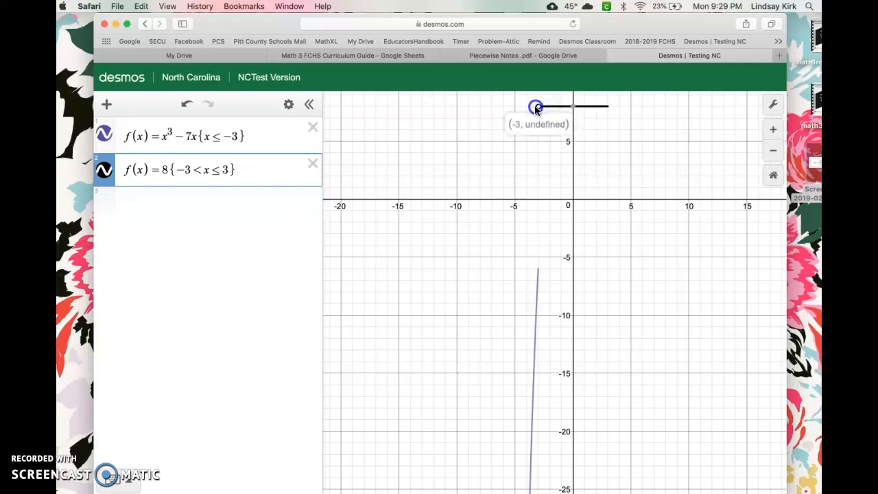
{"action": "left_click_drag", "start_coordinate": [537, 108], "coordinate": [613, 110]}
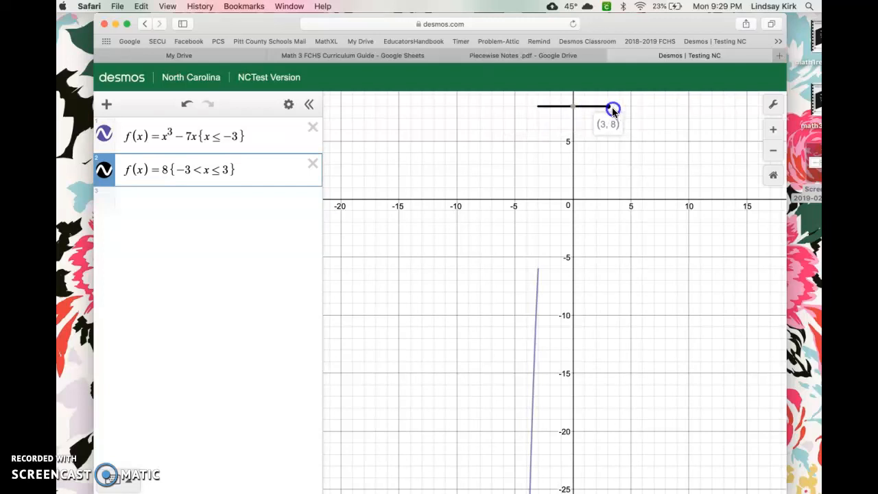
- Enter the third piece as f(x)=√(2x+3) in the third expression line, following the reference image
{"action": "left_click", "coordinate": [195, 200]}
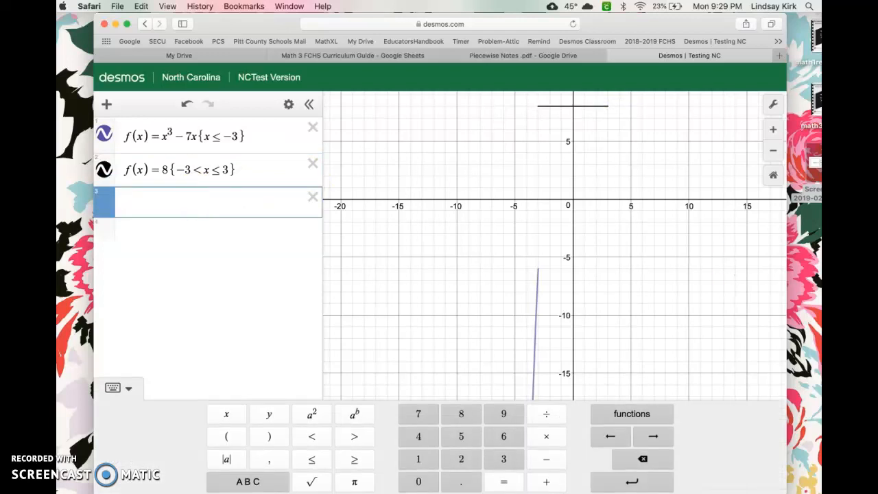
{"action": "double_click", "coordinate": [816, 165]}
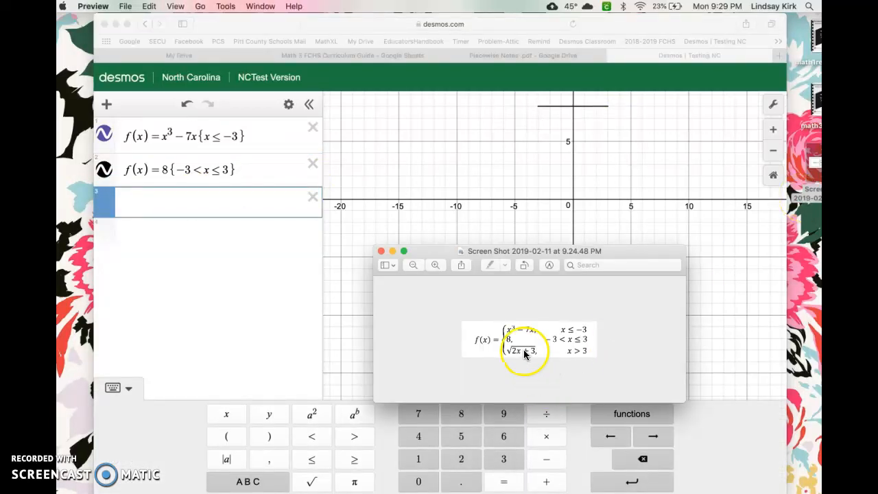
{"action": "left_click", "coordinate": [147, 212]}
{"action": "type", "text": "f("}
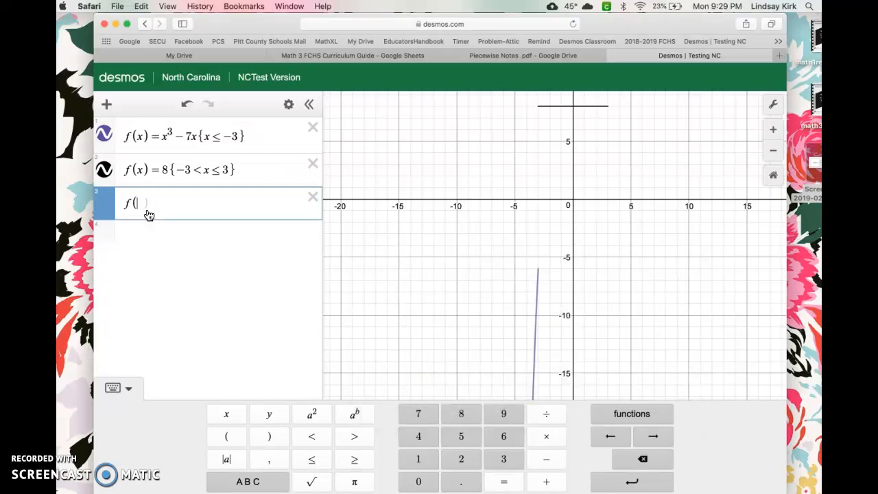
{"action": "type", "text": "x) ="}
{"action": "left_click", "coordinate": [313, 482]}
{"action": "type", "text": "2x +"}
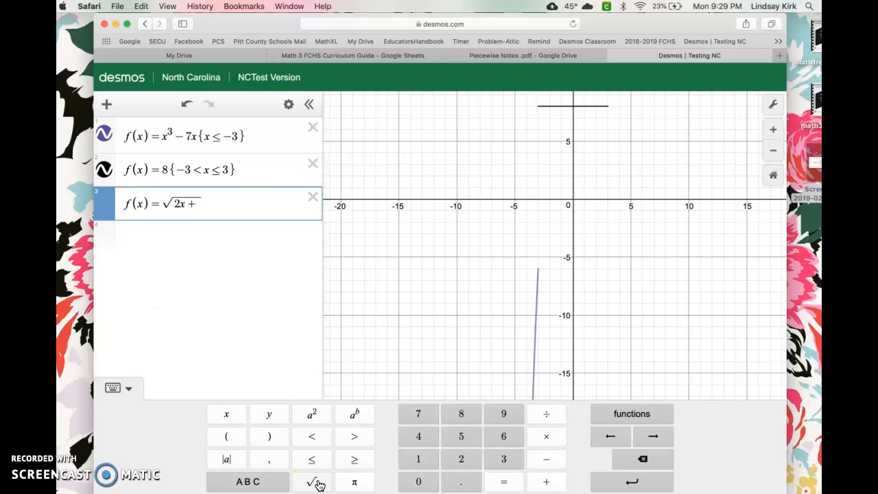
{"action": "key", "text": "super+Tab"}
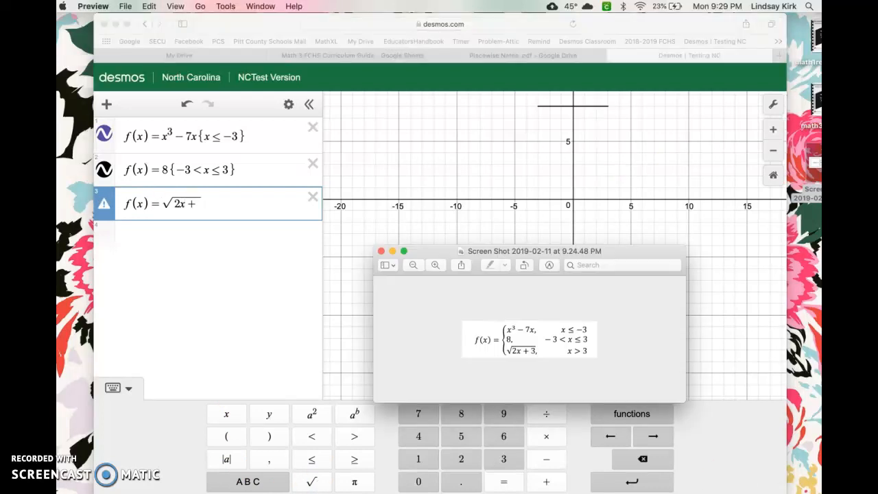
{"action": "left_click", "coordinate": [201, 203]}
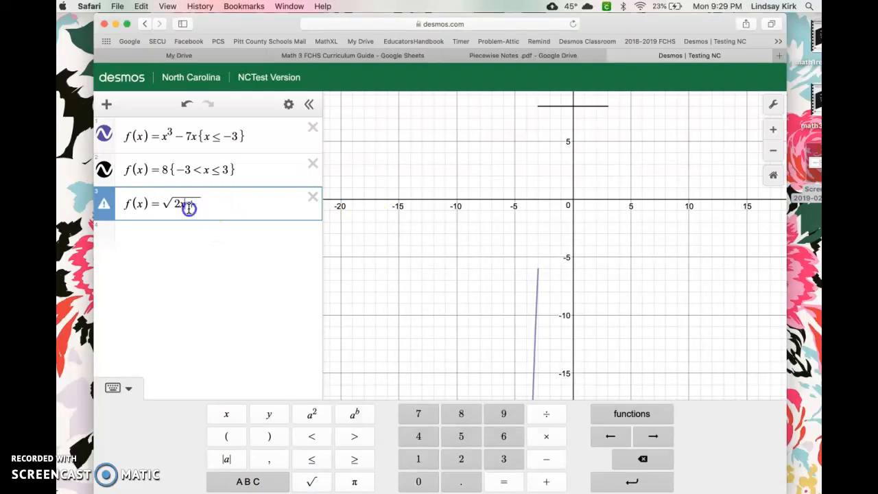
{"action": "type", "text": "3"}
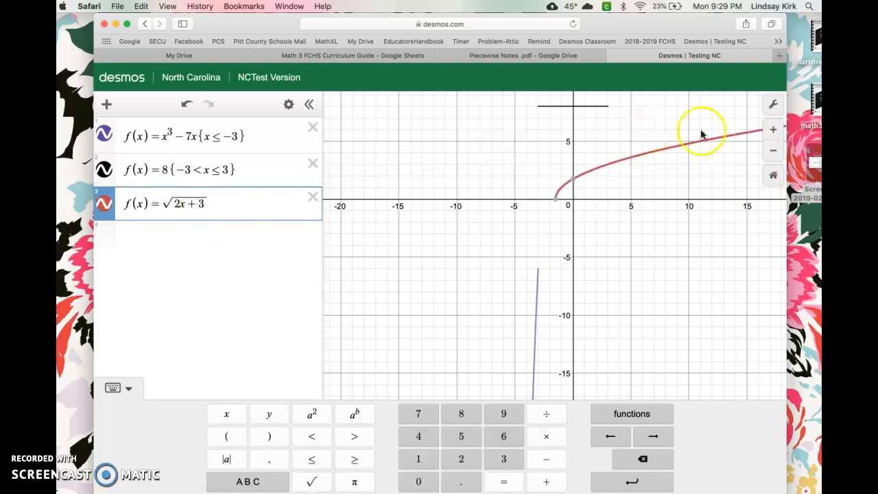
- Restrict the square root piece to x > 3 as in the reference image and trace along its curve
{"action": "double_click", "coordinate": [817, 162]}
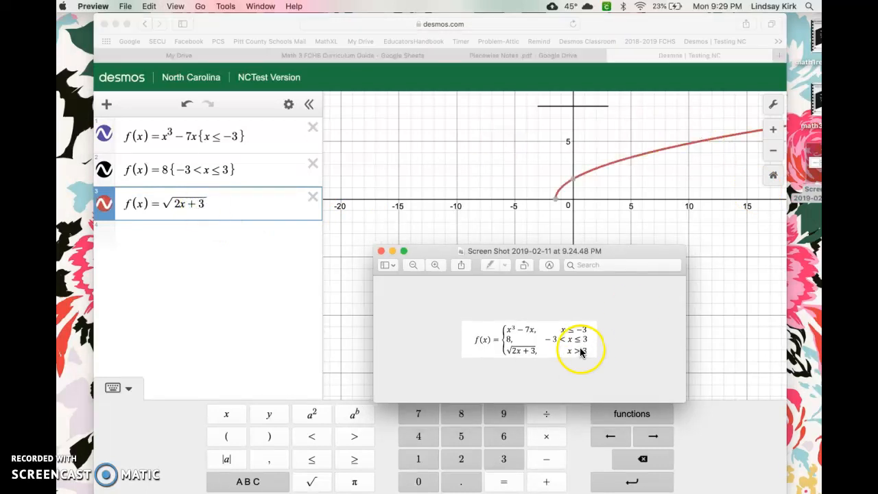
{"action": "left_click", "coordinate": [206, 200]}
{"action": "type", "text": "{"}
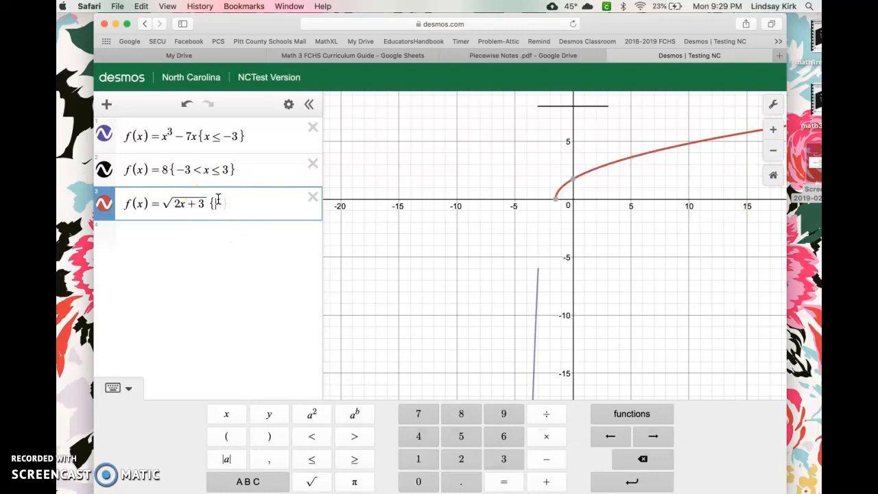
{"action": "type", "text": "x > 3"}
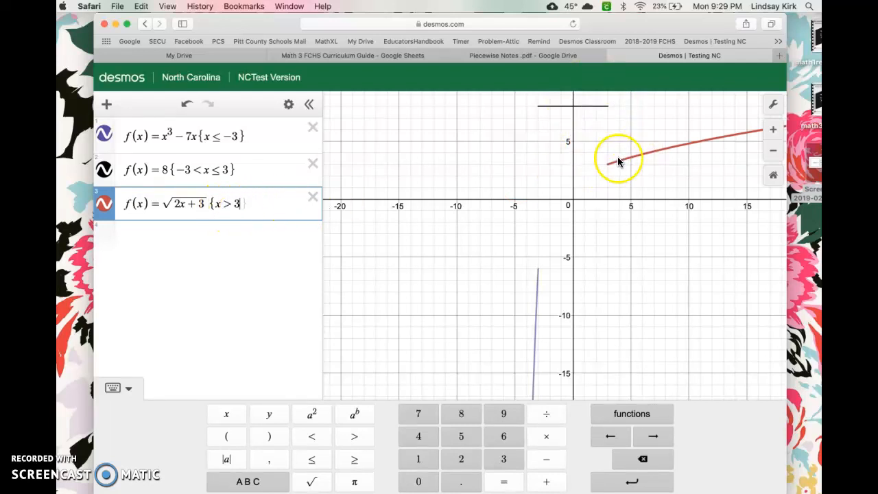
{"action": "mouse_move", "coordinate": [619, 163]}
{"action": "left_mouse_down"}
{"action": "mouse_move", "coordinate": [609, 168]}
{"action": "mouse_move", "coordinate": [769, 135]}
{"action": "left_mouse_up"}
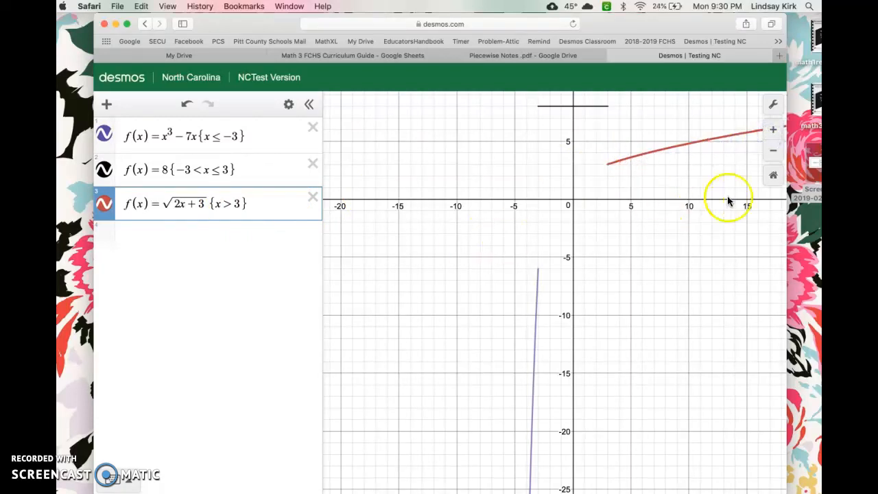
- Trace the square root piece at x = 6 and beyond, and the horizontal piece near x = 1
{"action": "left_click_drag", "start_coordinate": [612, 263], "coordinate": [601, 362]}
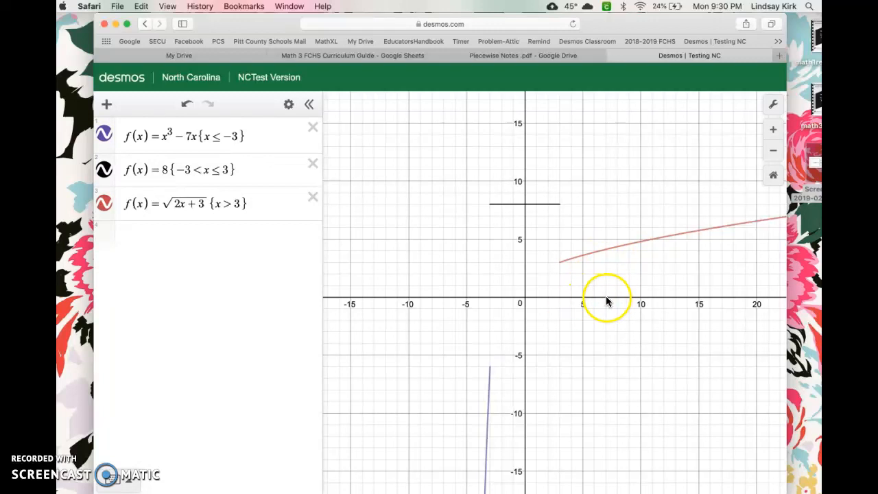
{"action": "left_click", "coordinate": [598, 251]}
{"action": "mouse_move", "coordinate": [599, 251]}
{"action": "left_mouse_down"}
{"action": "mouse_move", "coordinate": [607, 250]}
{"action": "mouse_move", "coordinate": [597, 252]}
{"action": "left_mouse_up"}
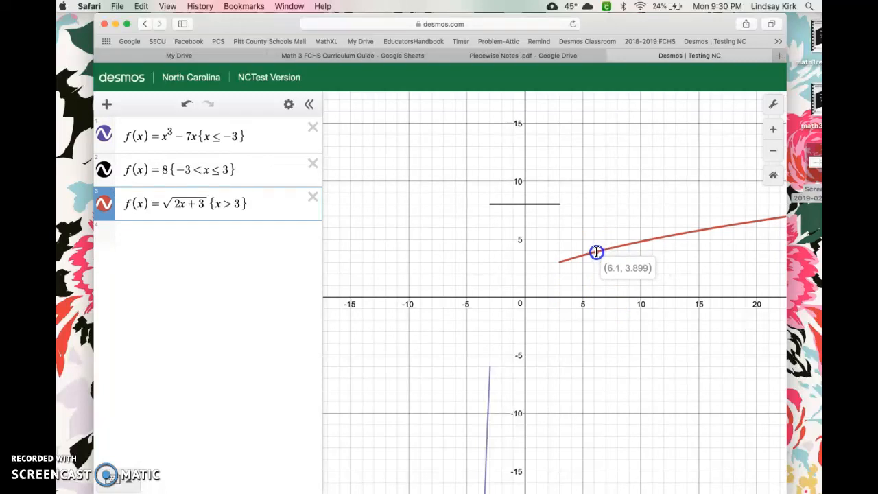
{"action": "left_click_drag", "start_coordinate": [597, 252], "coordinate": [595, 252]}
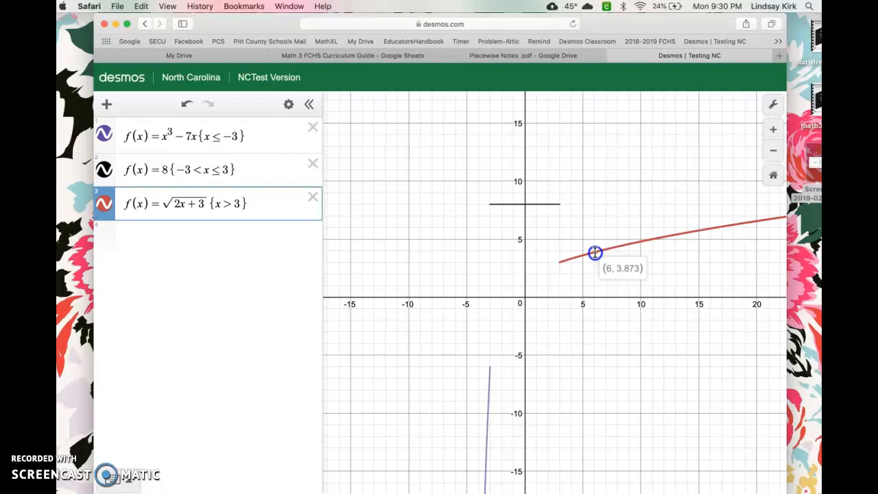
{"action": "left_click_drag", "start_coordinate": [595, 252], "coordinate": [618, 243]}
{"action": "left_click_drag", "start_coordinate": [531, 204], "coordinate": [537, 204]}
{"action": "left_click_drag", "start_coordinate": [536, 204], "coordinate": [537, 204]}
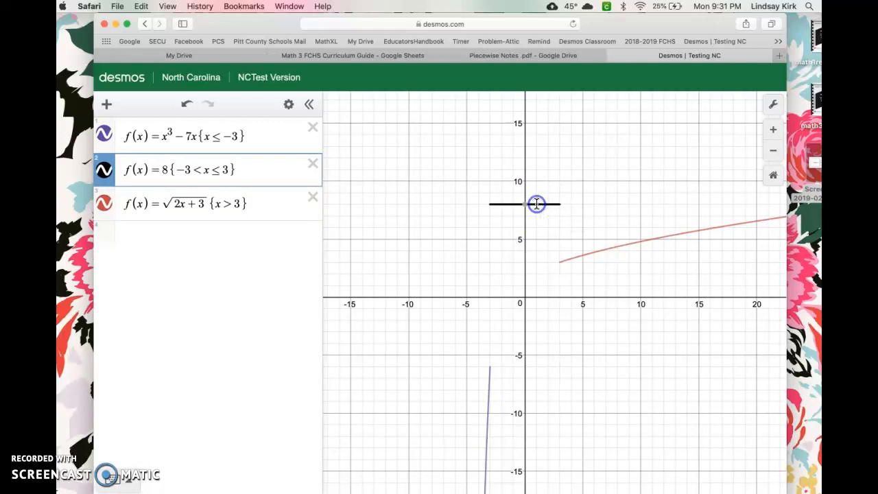